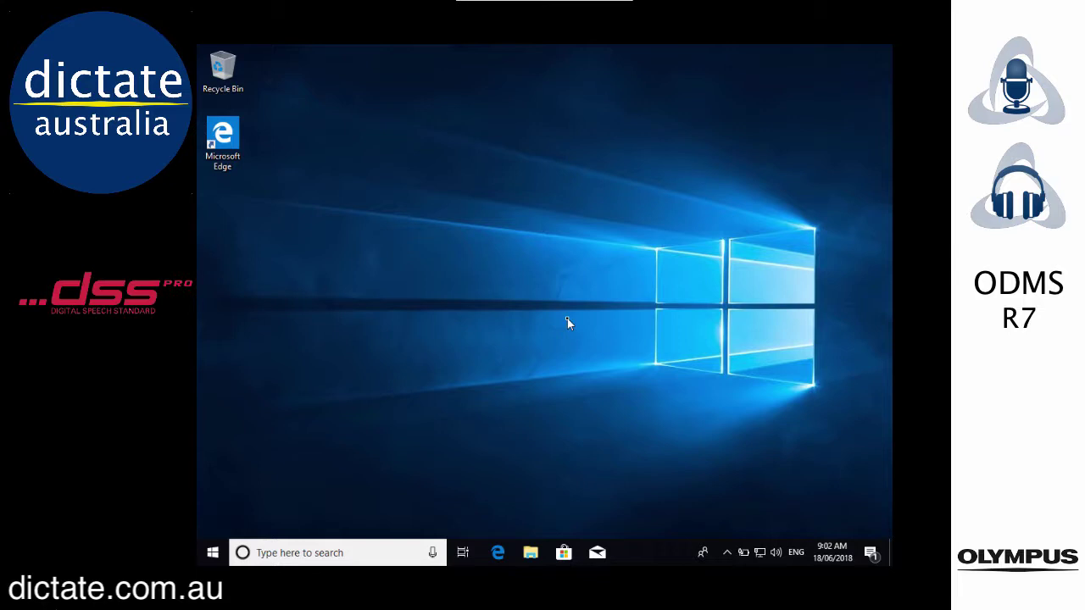
Step: Open Microsoft Edge and follow the Download ODMS R7 for Windows 10 link among the Dictate Australia homepage's useful links
{"action": "double_click", "coordinate": [231, 139]}
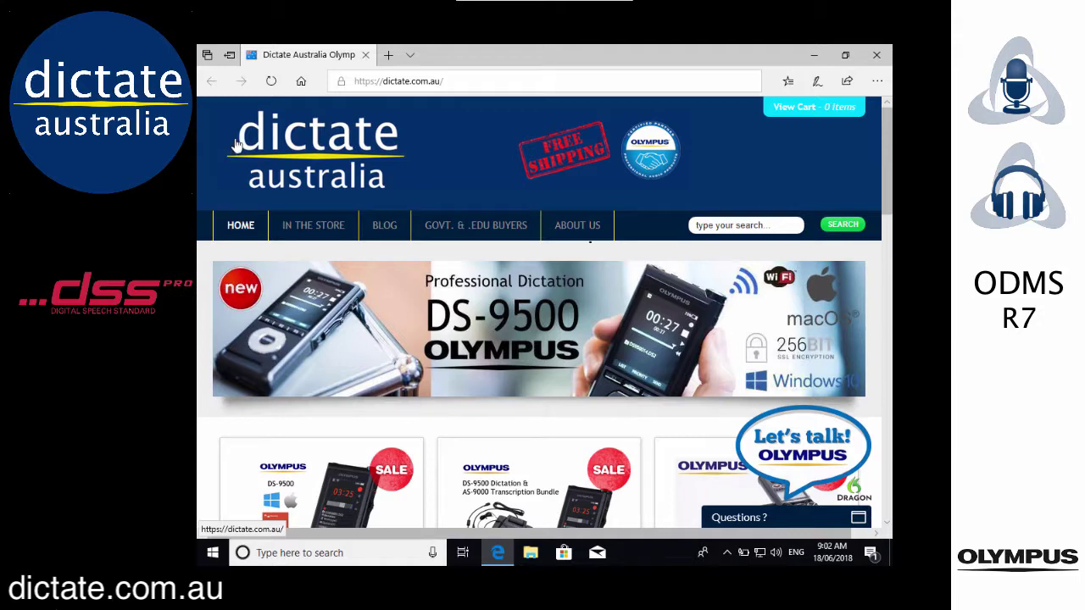
{"action": "scroll", "coordinate": [647, 258], "scroll_direction": "down", "scroll_amount": 2}
{"action": "scroll", "coordinate": [647, 257], "scroll_direction": "down", "scroll_amount": 10}
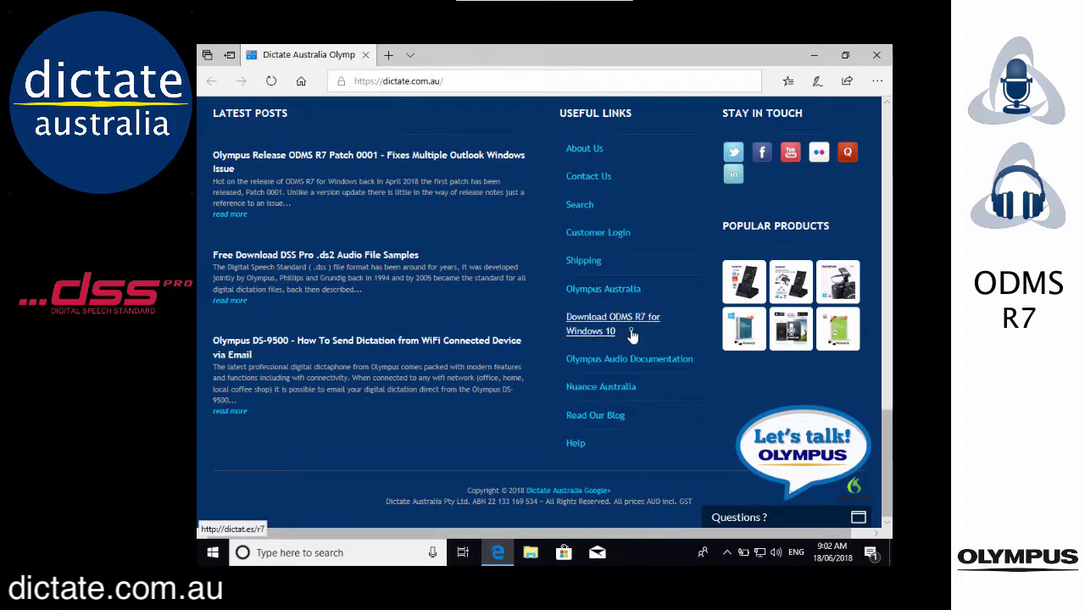
{"action": "scroll", "coordinate": [631, 336], "scroll_direction": "up", "scroll_amount": 15}
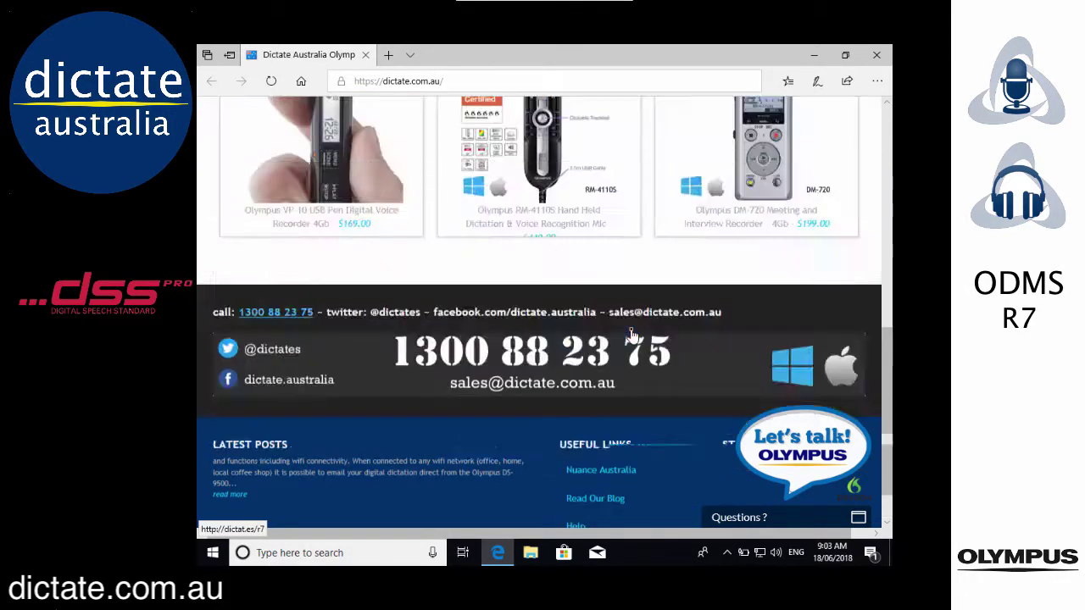
{"action": "scroll", "coordinate": [632, 336], "scroll_direction": "down", "scroll_amount": 4}
{"action": "scroll", "coordinate": [631, 336], "scroll_direction": "down", "scroll_amount": 8}
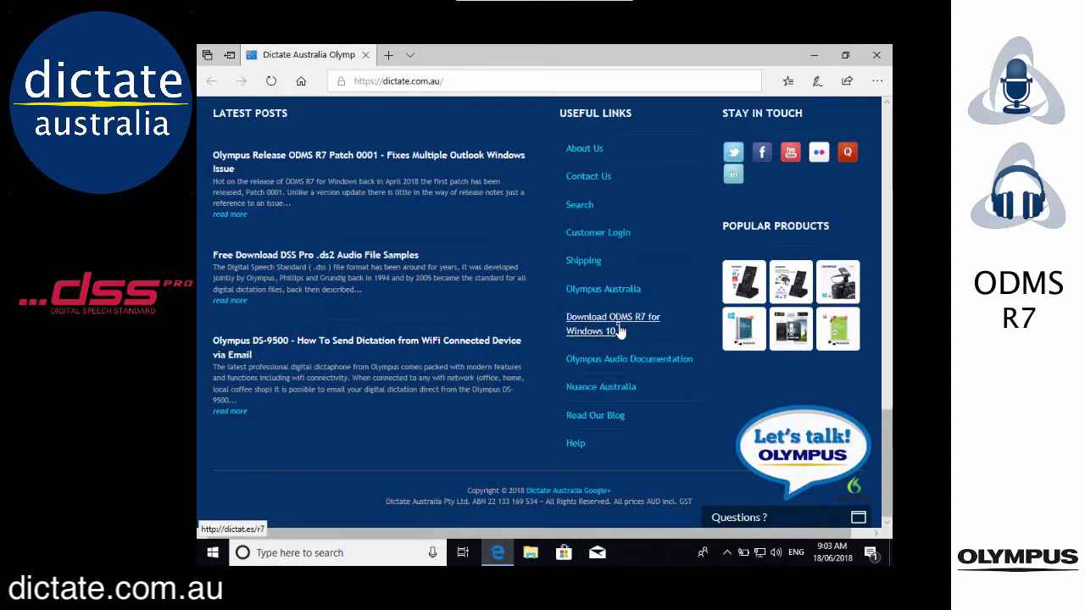
{"action": "left_click", "coordinate": [617, 327]}
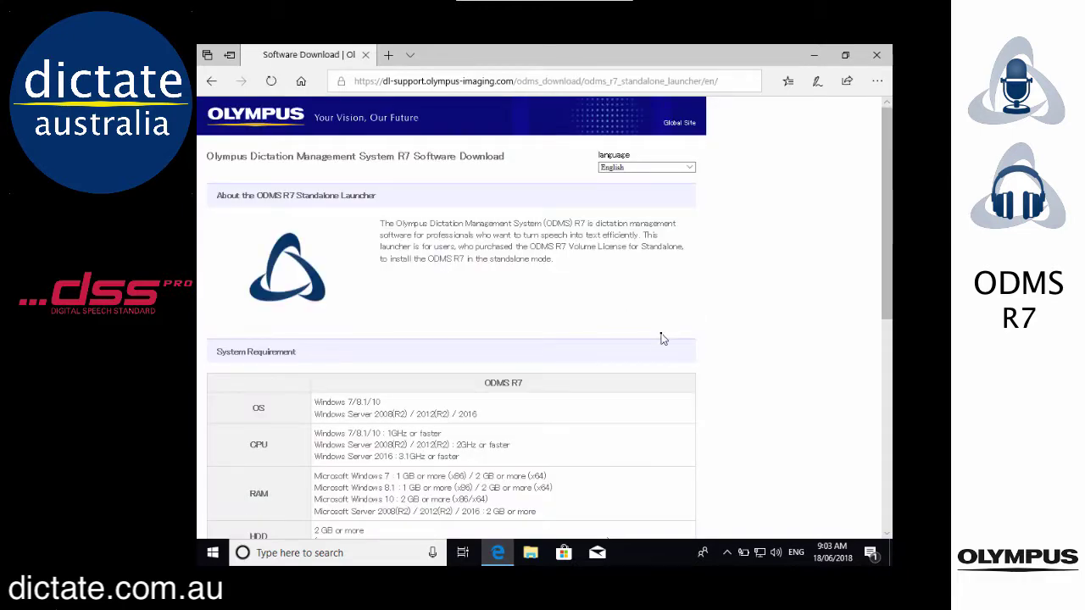
Step: Download the ODMS R7 Standalone Launcher and save ODMSR7StandaloneLauncher_V100.zip to the computer
{"action": "scroll", "coordinate": [663, 338], "scroll_direction": "down", "scroll_amount": 4}
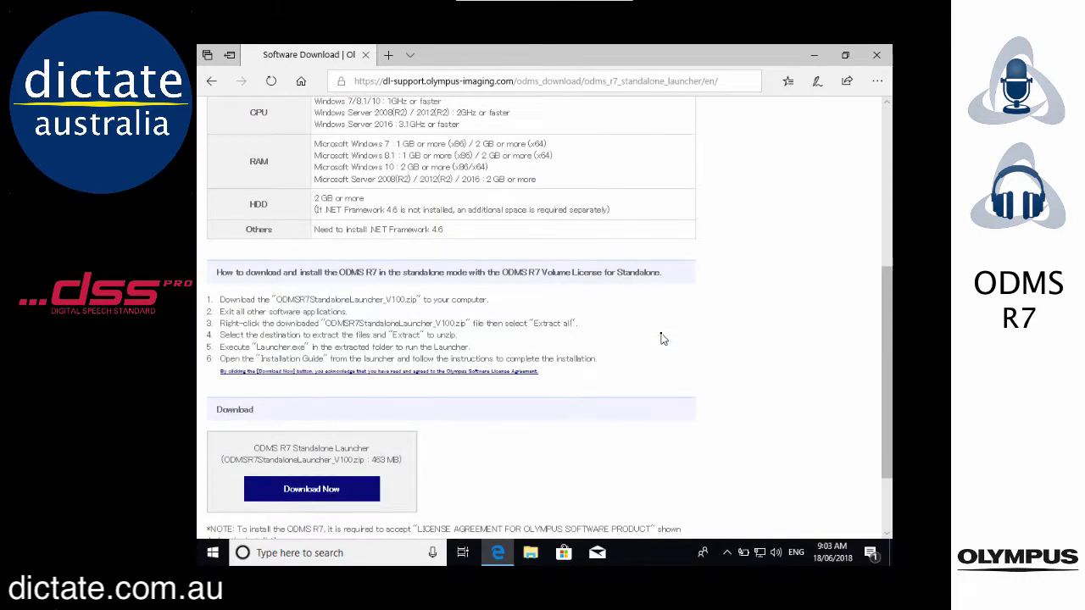
{"action": "scroll", "coordinate": [664, 338], "scroll_direction": "up", "scroll_amount": 1}
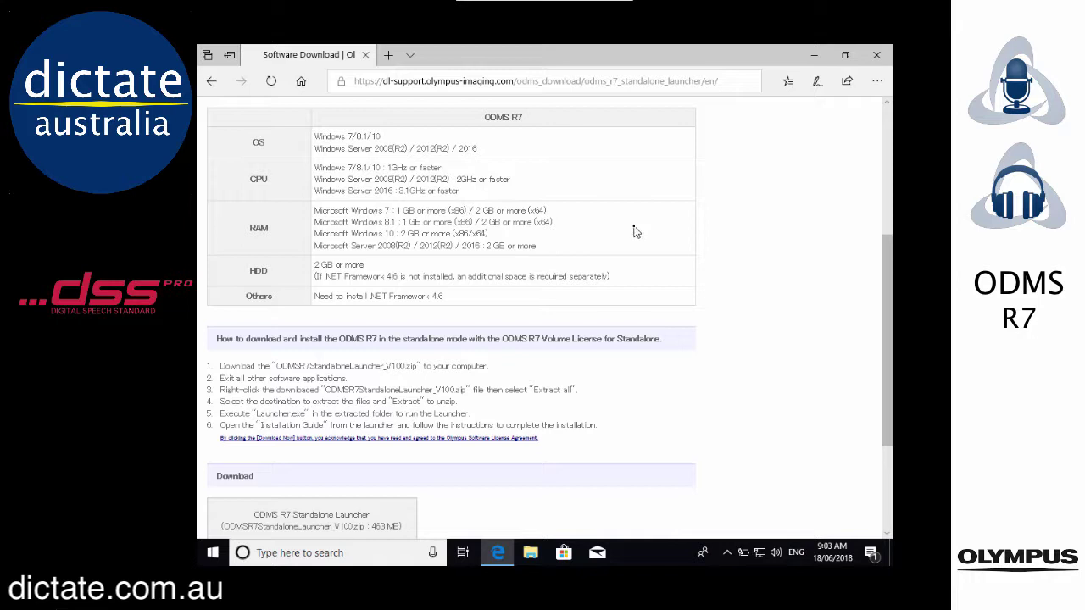
{"action": "scroll", "coordinate": [635, 231], "scroll_direction": "down", "scroll_amount": 2}
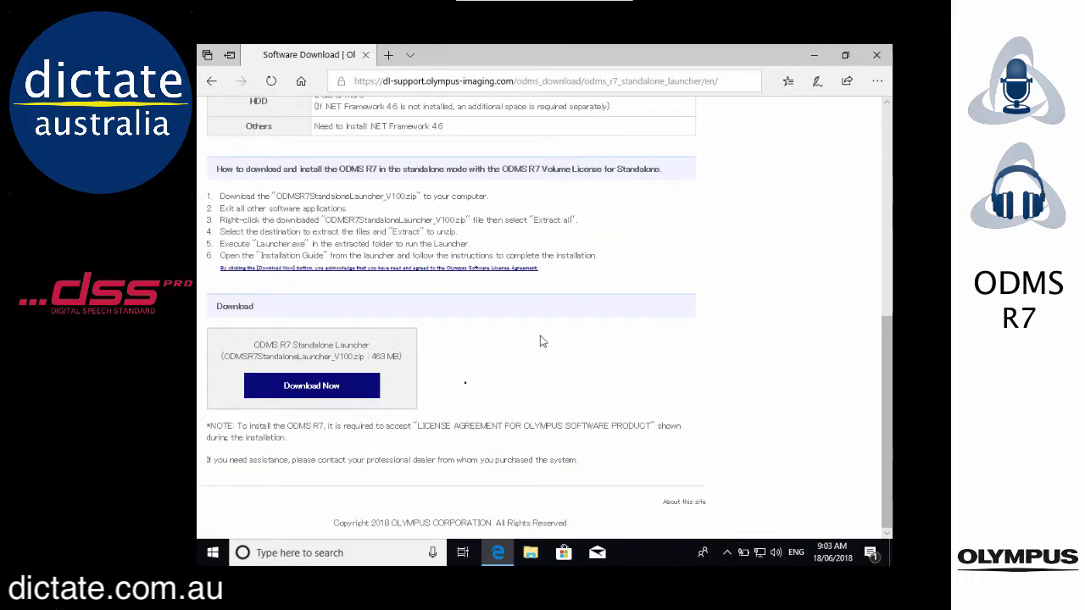
{"action": "left_click", "coordinate": [336, 392]}
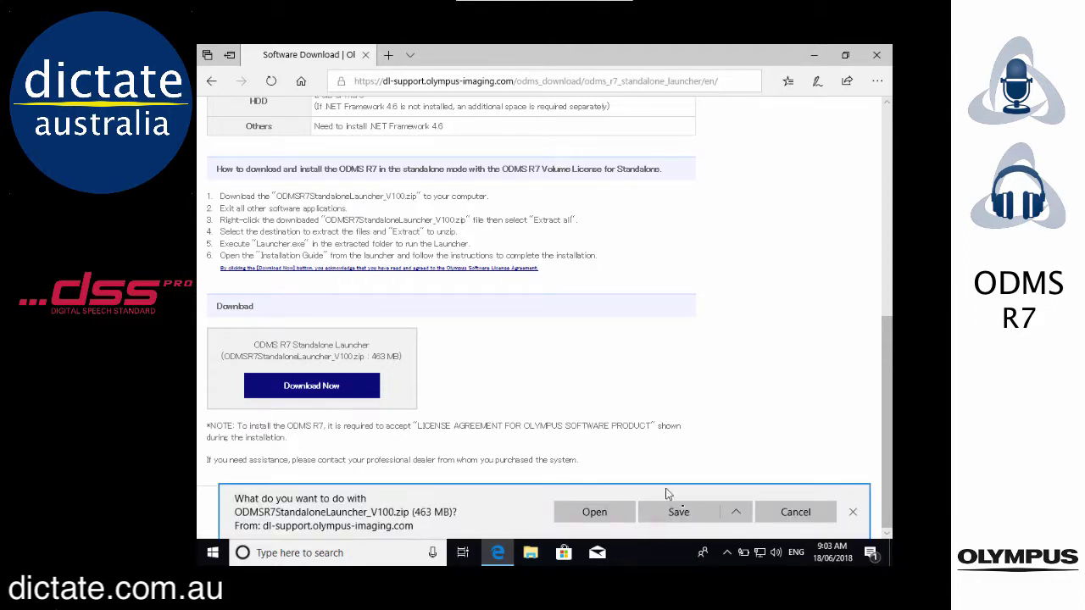
{"action": "left_click", "coordinate": [691, 517]}
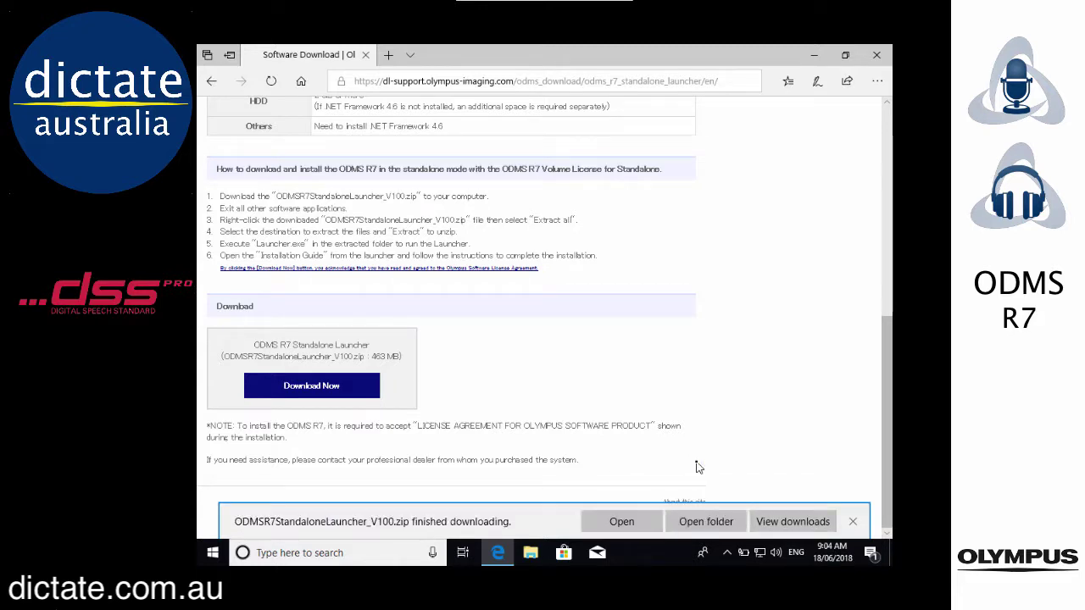
Step: Extract ODMSR7StandaloneLauncher_V100.zip from the Downloads folder into the default destination, showing the extracted files when complete
{"action": "left_click", "coordinate": [699, 521]}
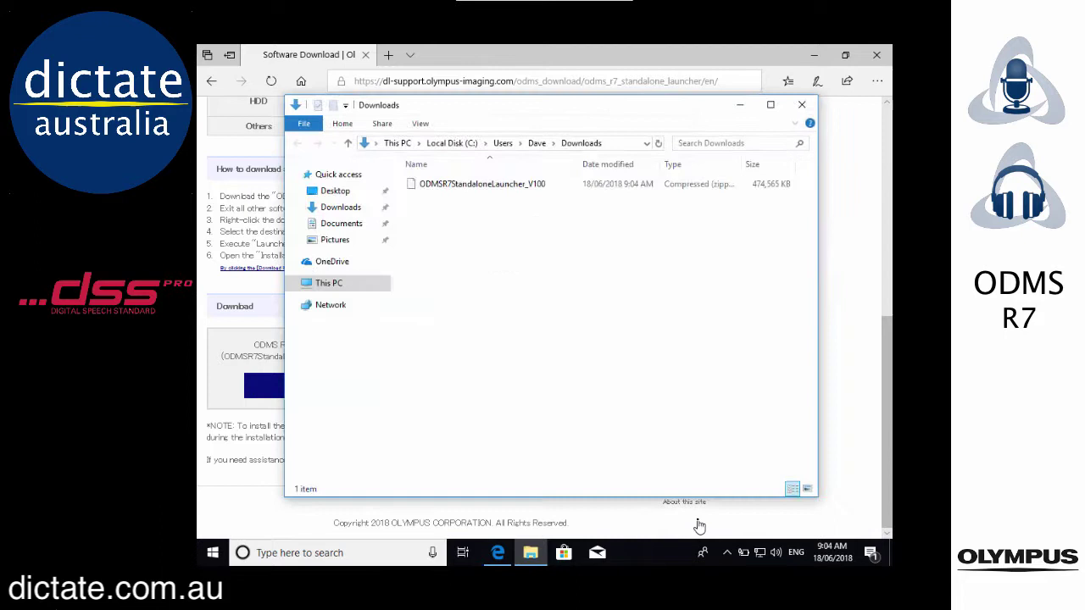
{"action": "left_click", "coordinate": [497, 186]}
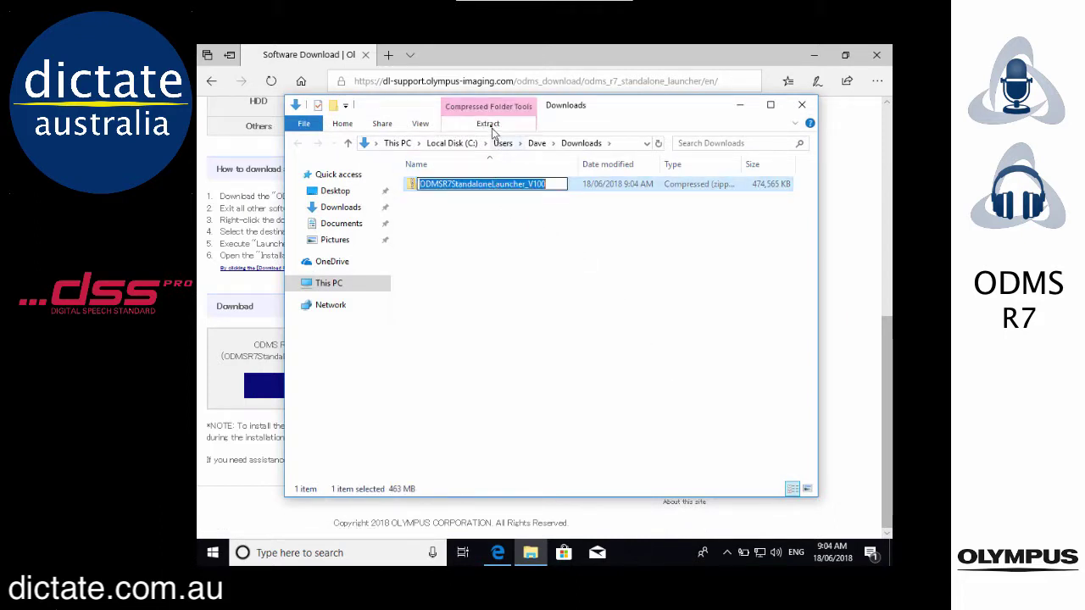
{"action": "left_click", "coordinate": [488, 125]}
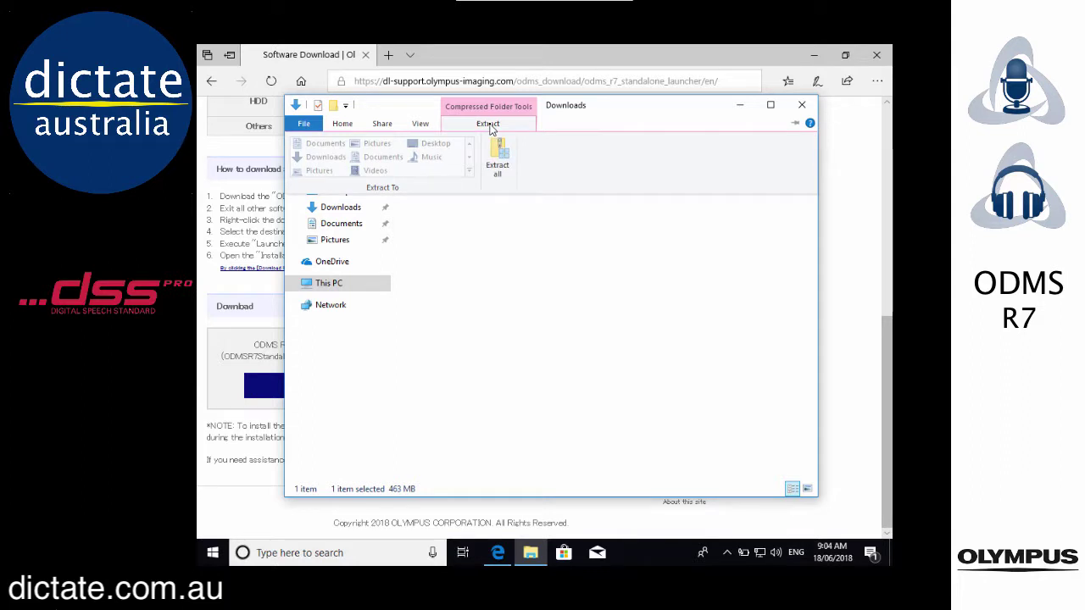
{"action": "left_click", "coordinate": [497, 159]}
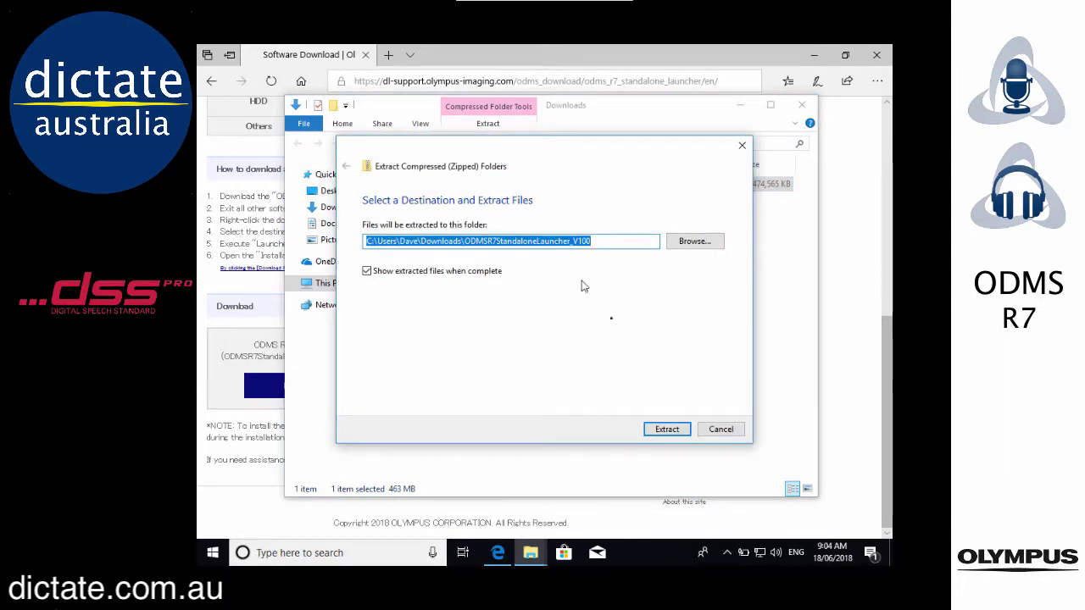
{"action": "left_click", "coordinate": [665, 436]}
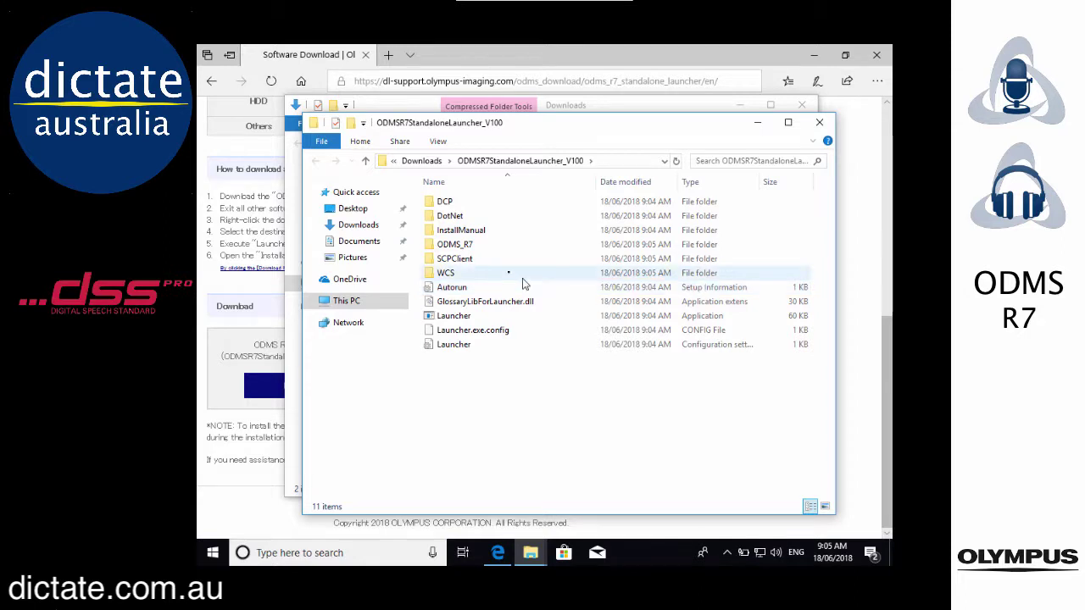
Step: Run the setup application in the ODMS_R7 folder as administrator and allow it to make changes to the device
{"action": "double_click", "coordinate": [454, 246]}
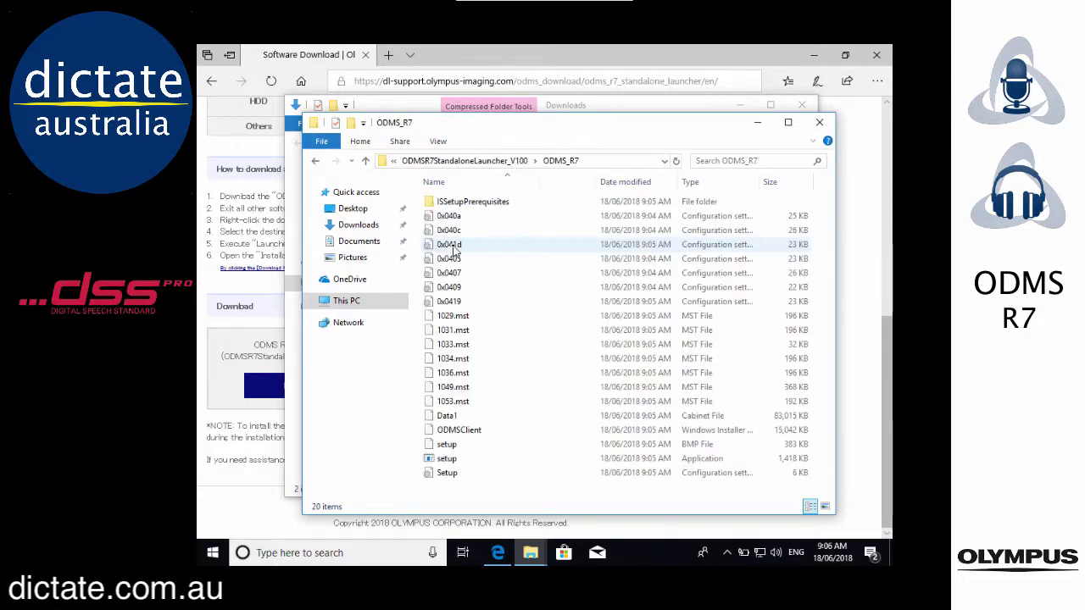
{"action": "right_click", "coordinate": [462, 462]}
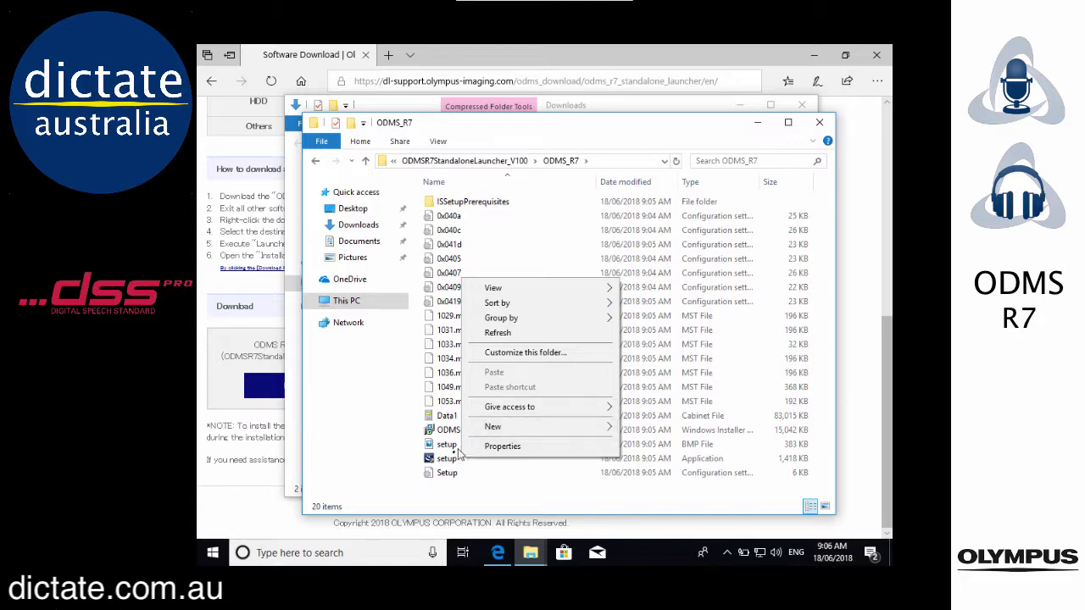
{"action": "left_click", "coordinate": [450, 463]}
{"action": "right_click", "coordinate": [450, 463]}
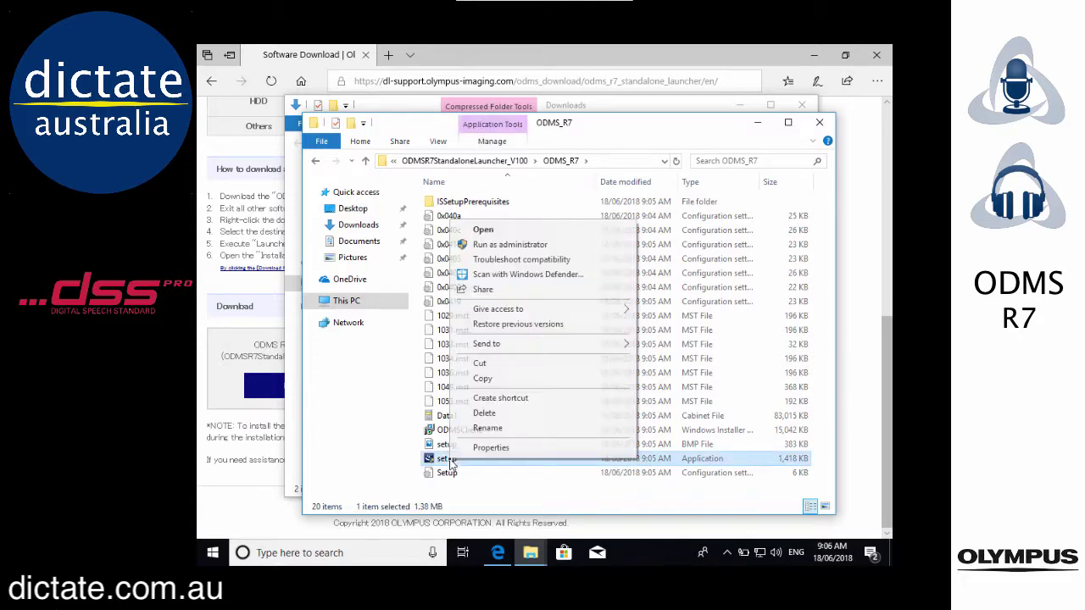
{"action": "left_click", "coordinate": [513, 245]}
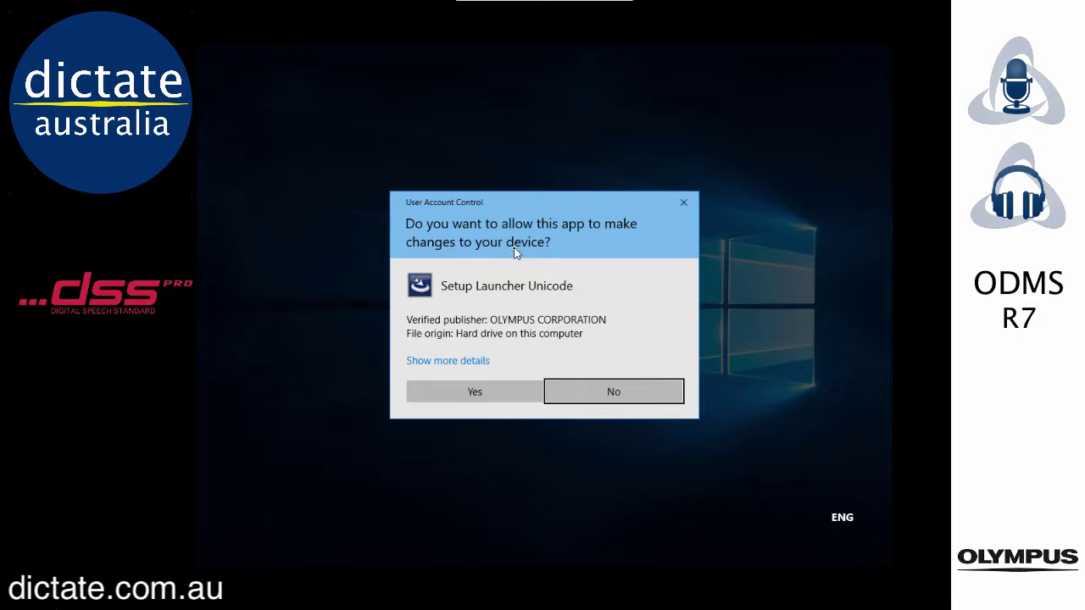
{"action": "left_click", "coordinate": [476, 392]}
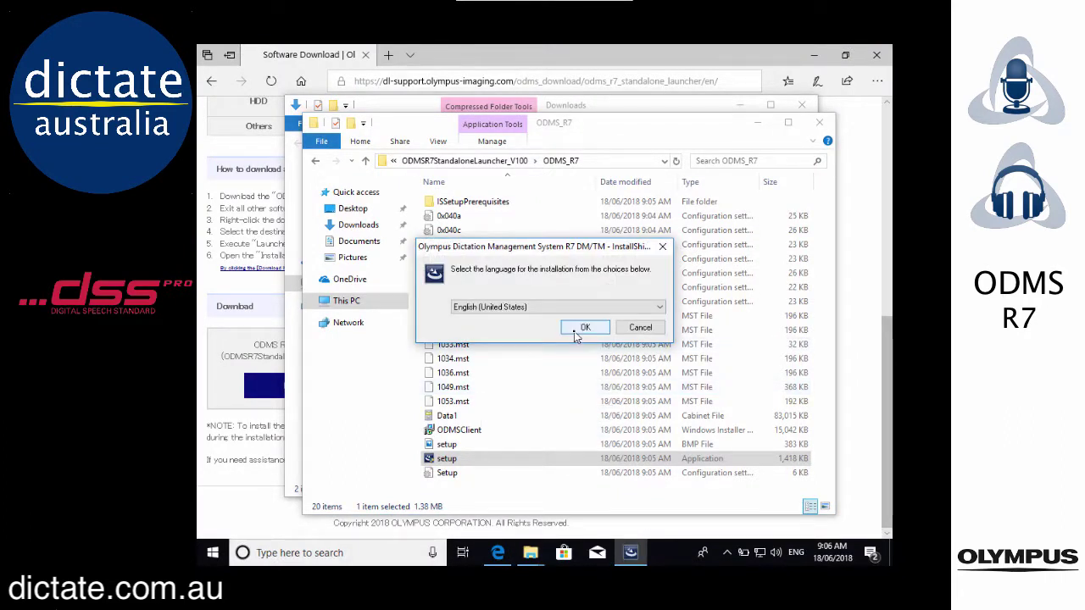
Step: Use English (United States) for the installation and install the required Microsoft Visual C++ 2015 Redistributable Package (x86)
{"action": "left_click", "coordinate": [584, 328]}
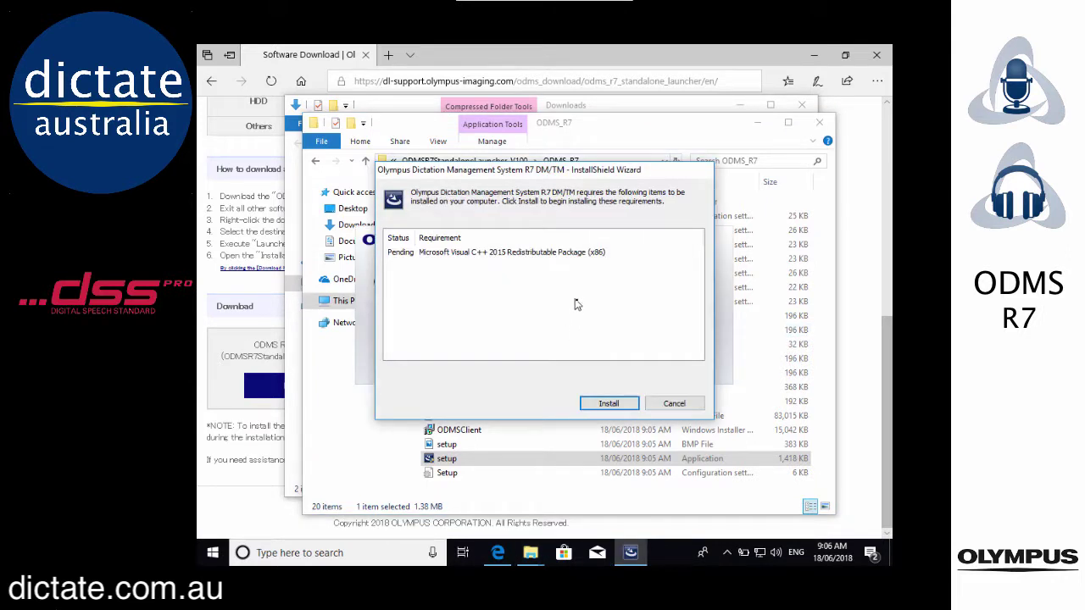
{"action": "left_click", "coordinate": [615, 408]}
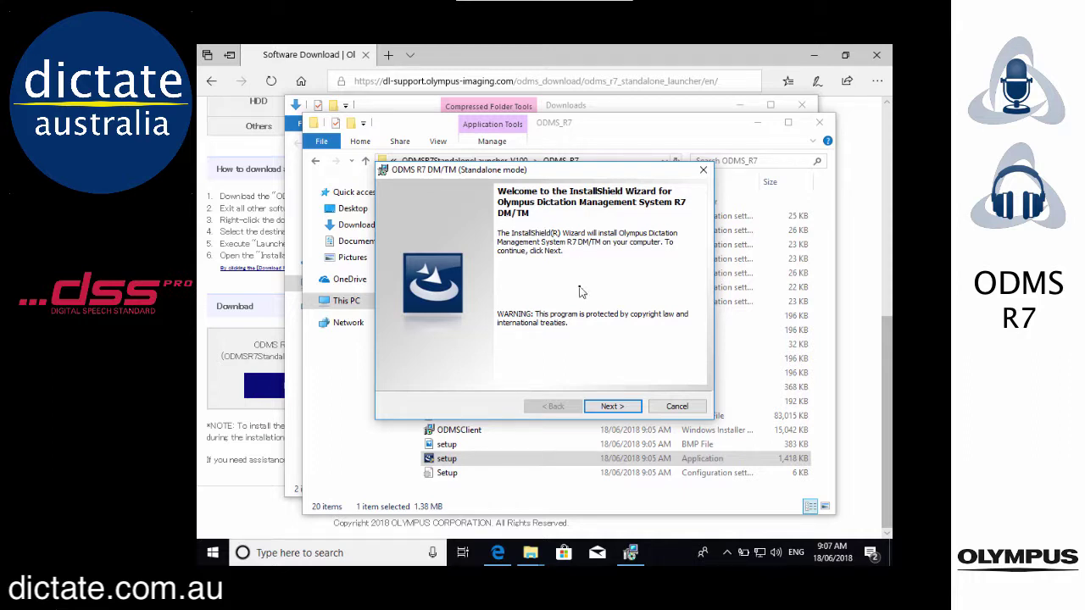
Step: Proceed past the installer's welcome page and accept the terms of the Olympus license agreement
{"action": "left_click", "coordinate": [612, 408]}
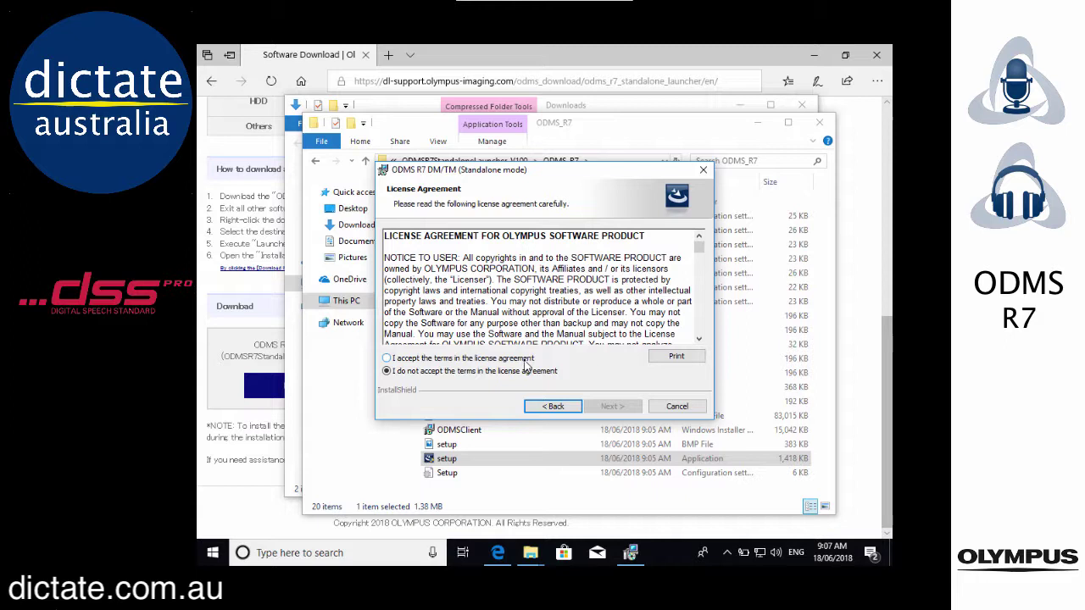
{"action": "left_click", "coordinate": [525, 361]}
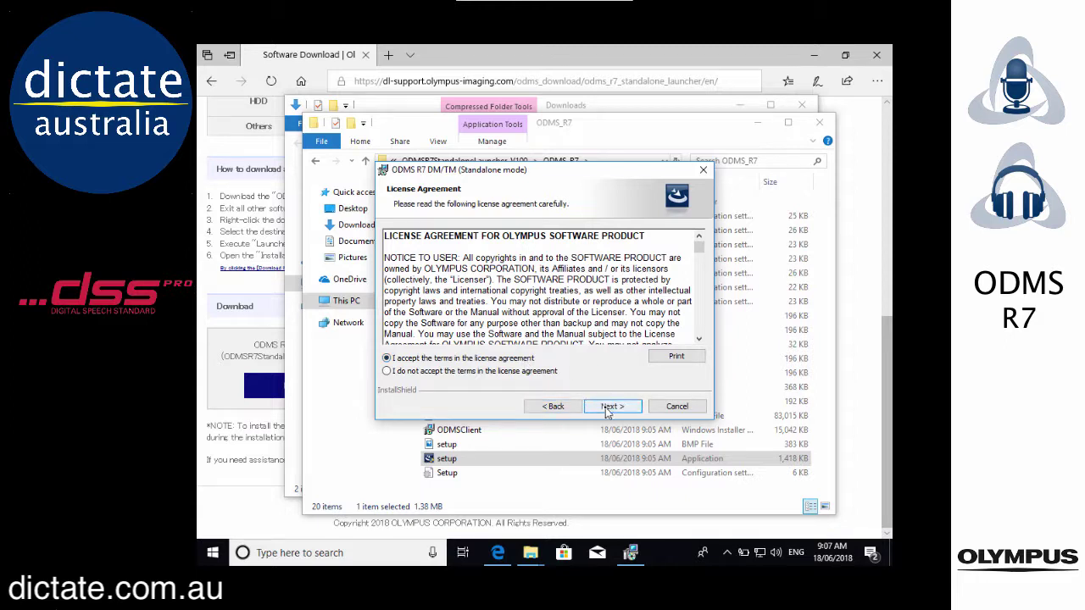
{"action": "left_click", "coordinate": [606, 410]}
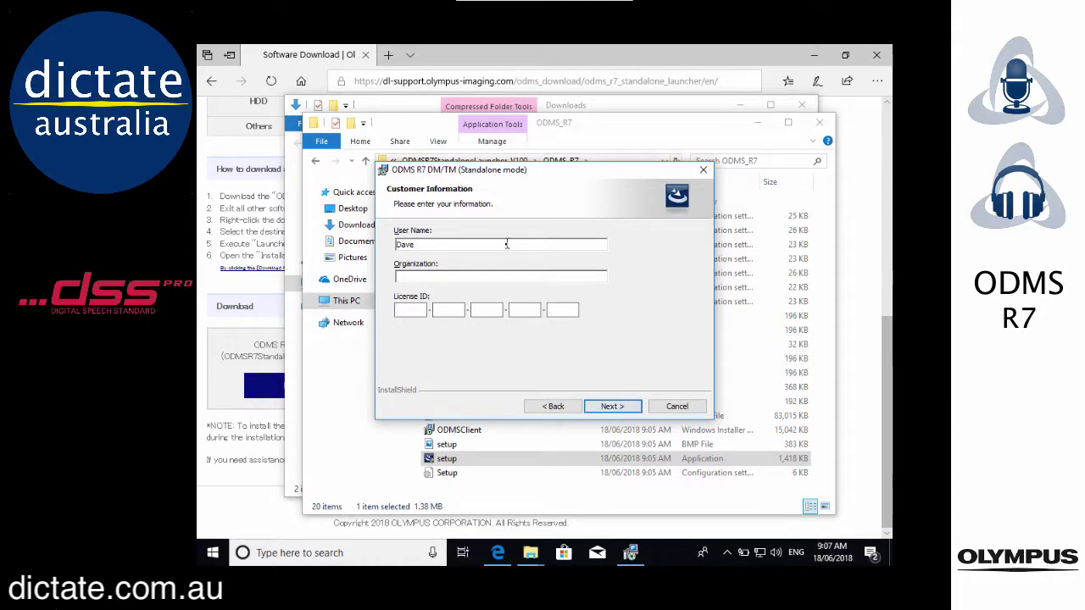
Step: Fill in the customer's full name, the organization Dictate Australia and the License ID, and agree to install in free trial mode
{"action": "type", "text": "Holmes"}
{"action": "left_click", "coordinate": [467, 278]}
{"action": "type", "text": "Dictate Australia"}
{"action": "left_click", "coordinate": [412, 312]}
{"action": "type", "text": "9"}
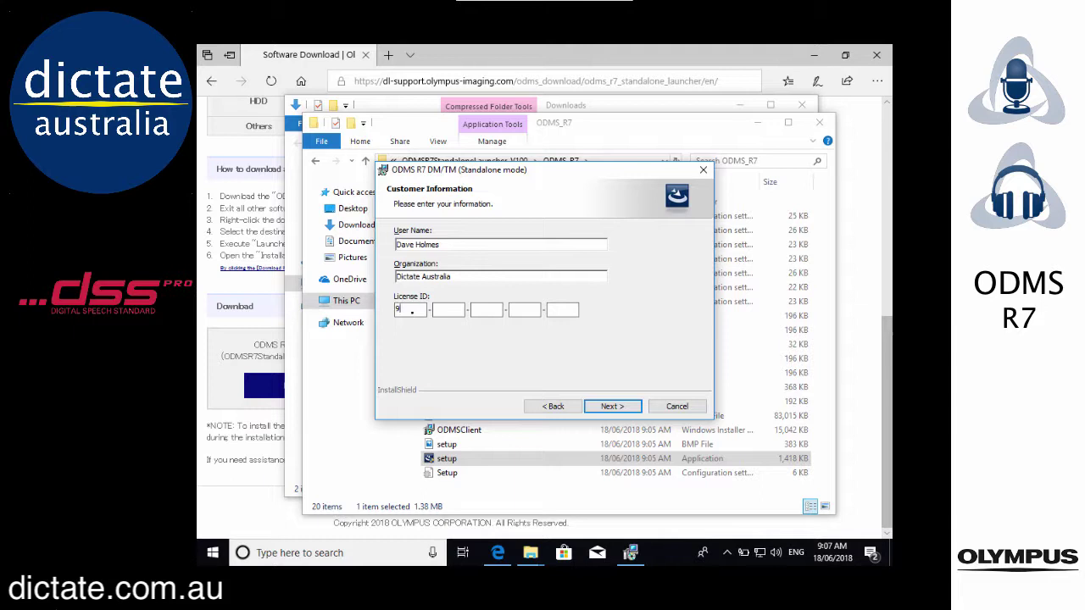
{"action": "type", "text": "999-9999-9999-9999-9999"}
{"action": "left_click", "coordinate": [612, 407]}
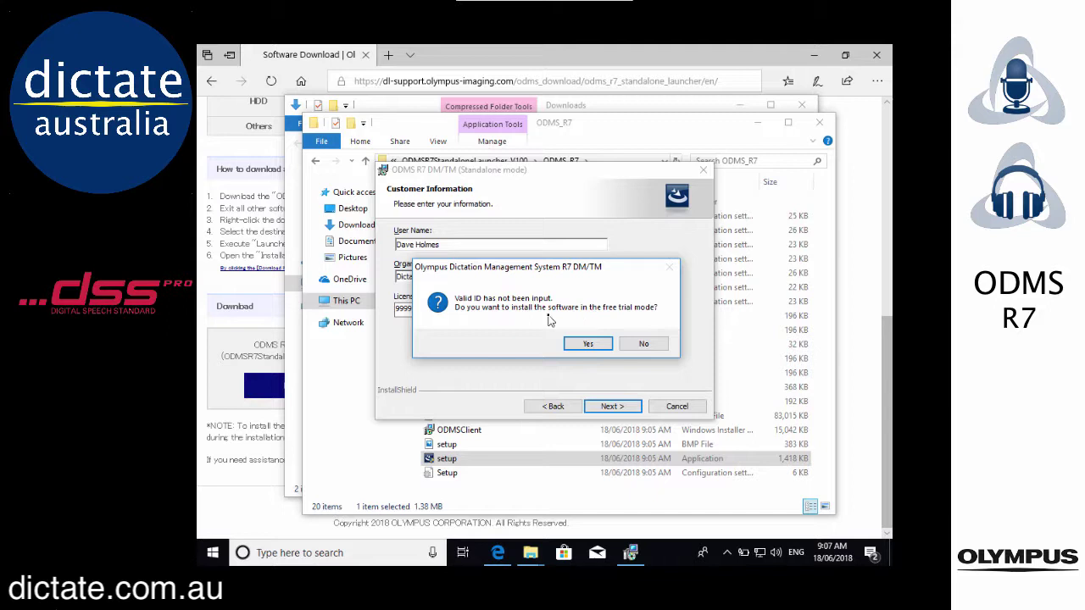
{"action": "left_click", "coordinate": [589, 344]}
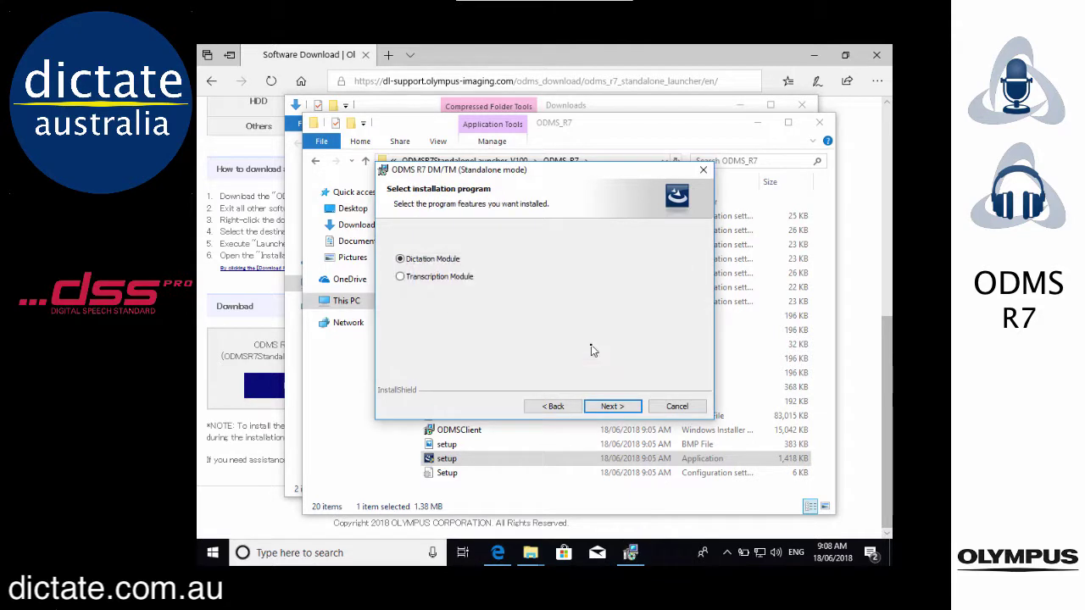
Step: Install the Transcription Module in the default destination folder with Individual User Settings (Default)
{"action": "left_click", "coordinate": [440, 283]}
{"action": "left_click", "coordinate": [610, 408]}
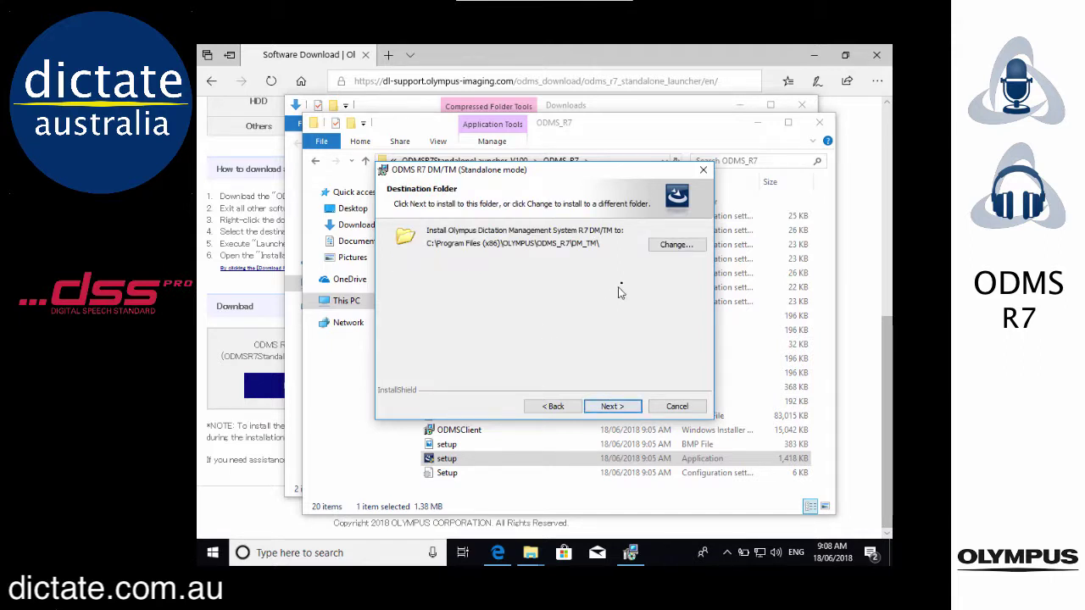
{"action": "left_click", "coordinate": [608, 410]}
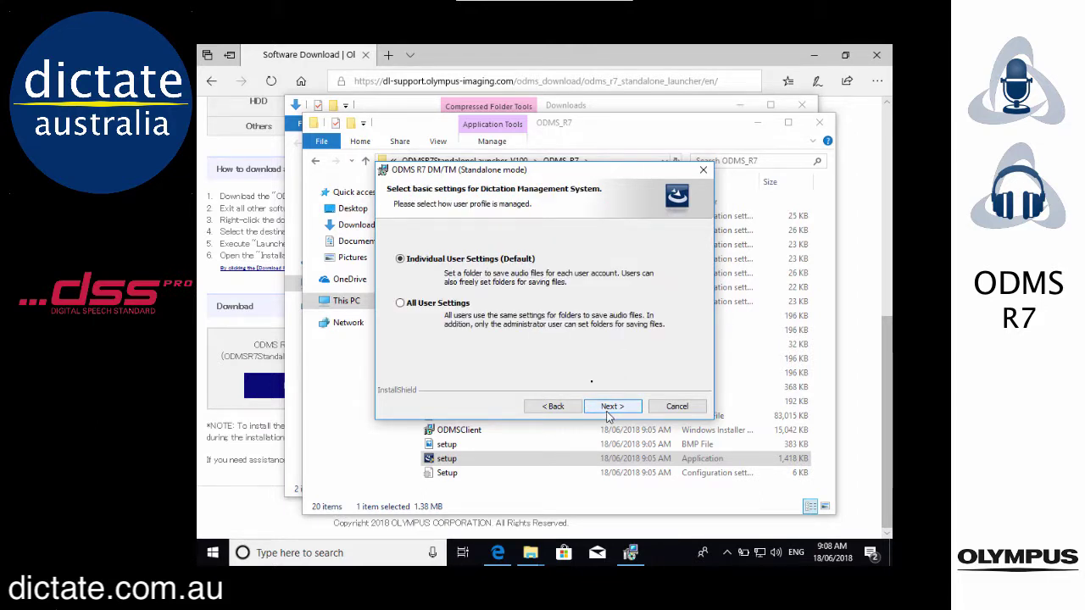
{"action": "left_click", "coordinate": [612, 409]}
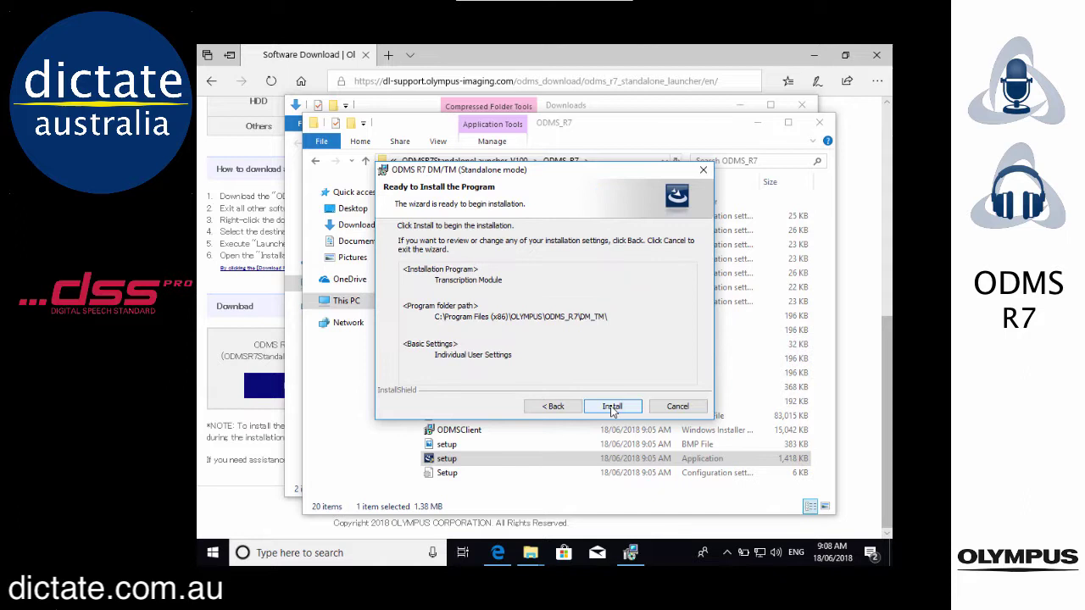
{"action": "left_click", "coordinate": [612, 407]}
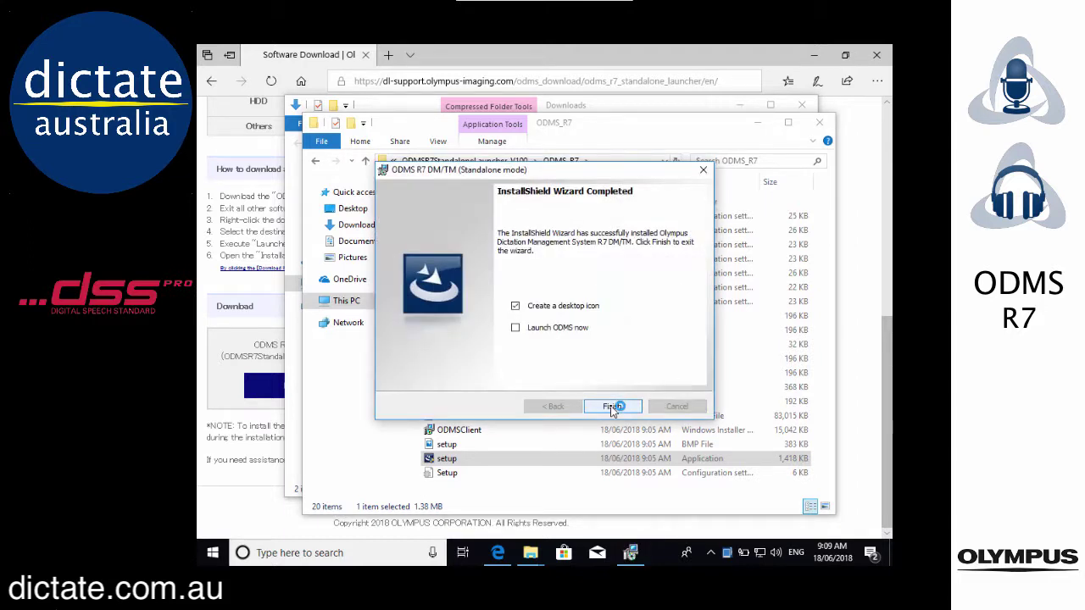
Step: Finish the installation with a desktop icon, launch ODMS immediately and acknowledge the temporary license warning
{"action": "left_click", "coordinate": [515, 328]}
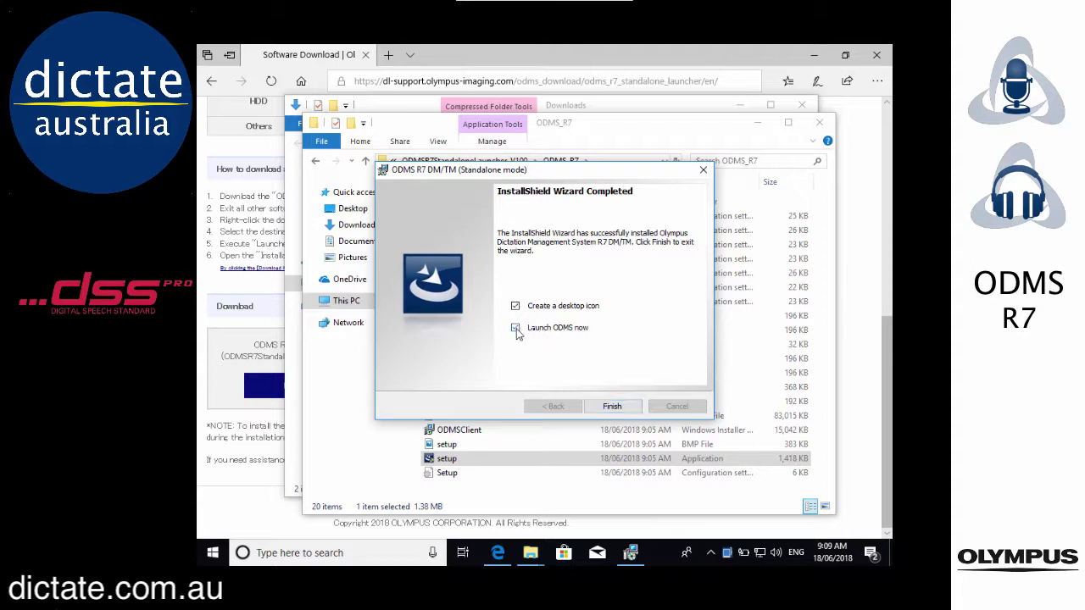
{"action": "left_click", "coordinate": [611, 406]}
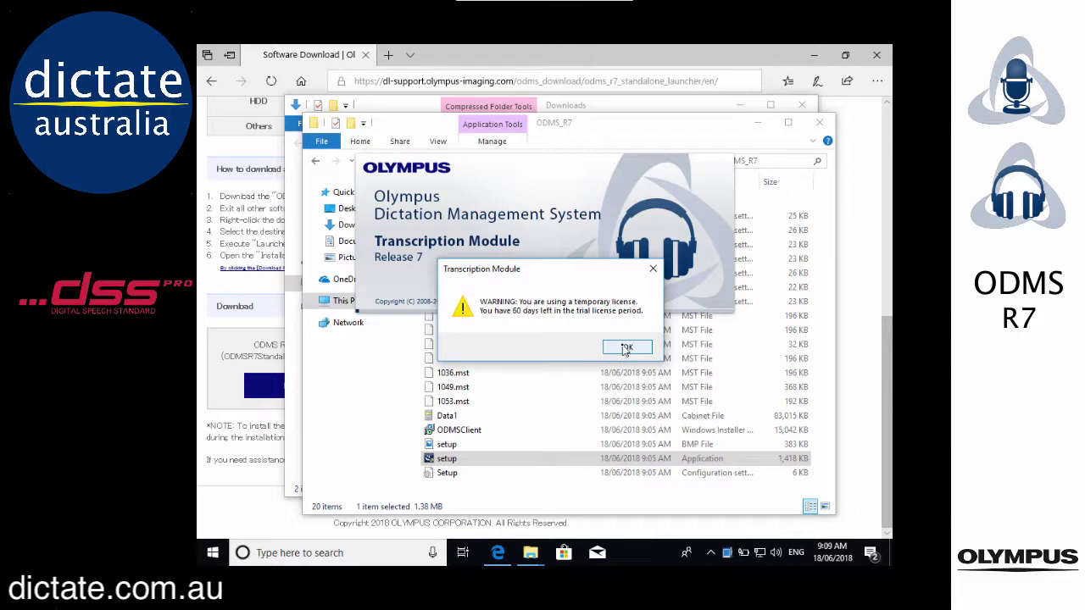
{"action": "left_click", "coordinate": [626, 348]}
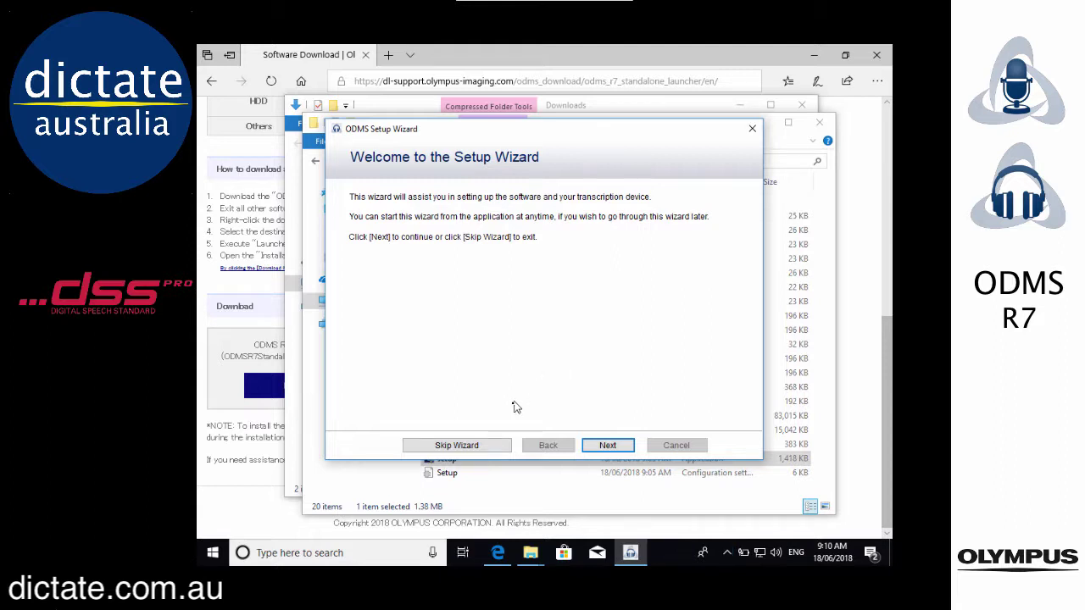
Step: Skip the ODMS Setup Wizard and agree to apply the default ODMS settings
{"action": "left_click", "coordinate": [483, 446]}
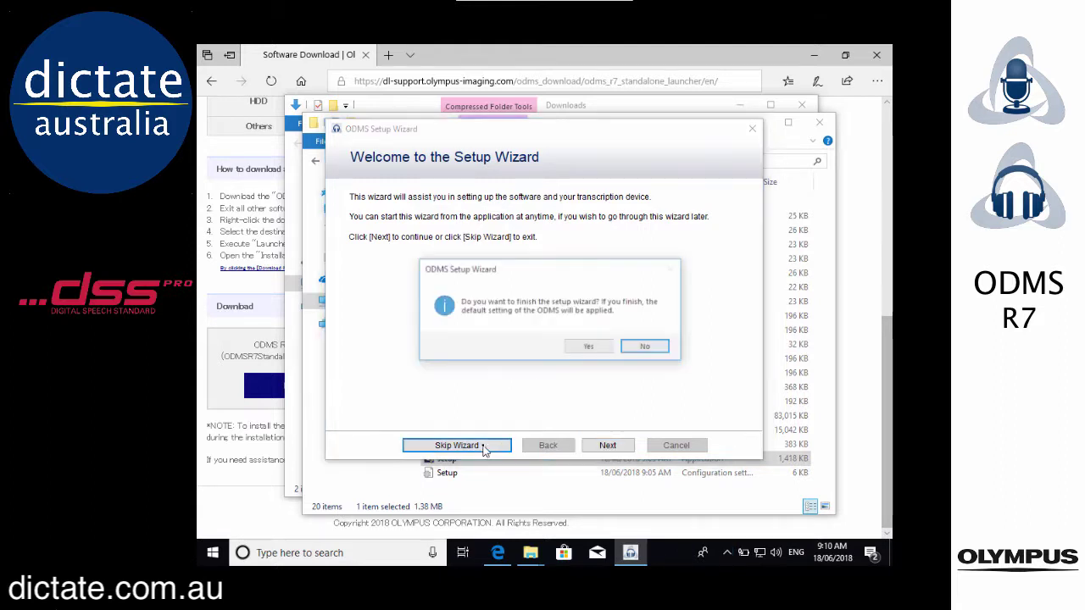
{"action": "left_click", "coordinate": [587, 350]}
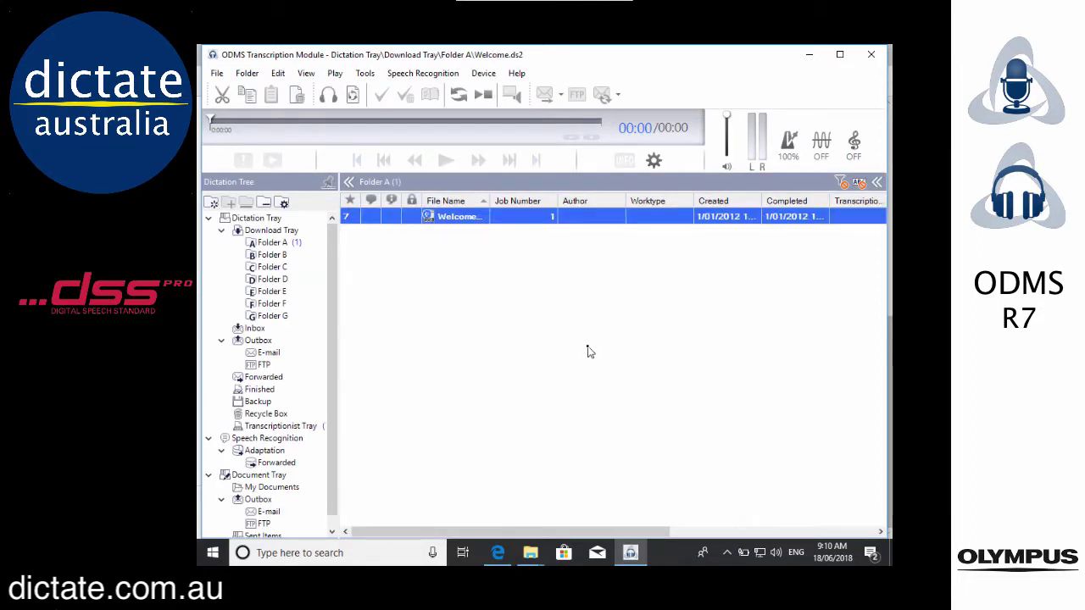
Step: Play the Welcome dictation in Folder A for a few seconds, and stop the playback
{"action": "double_click", "coordinate": [458, 222]}
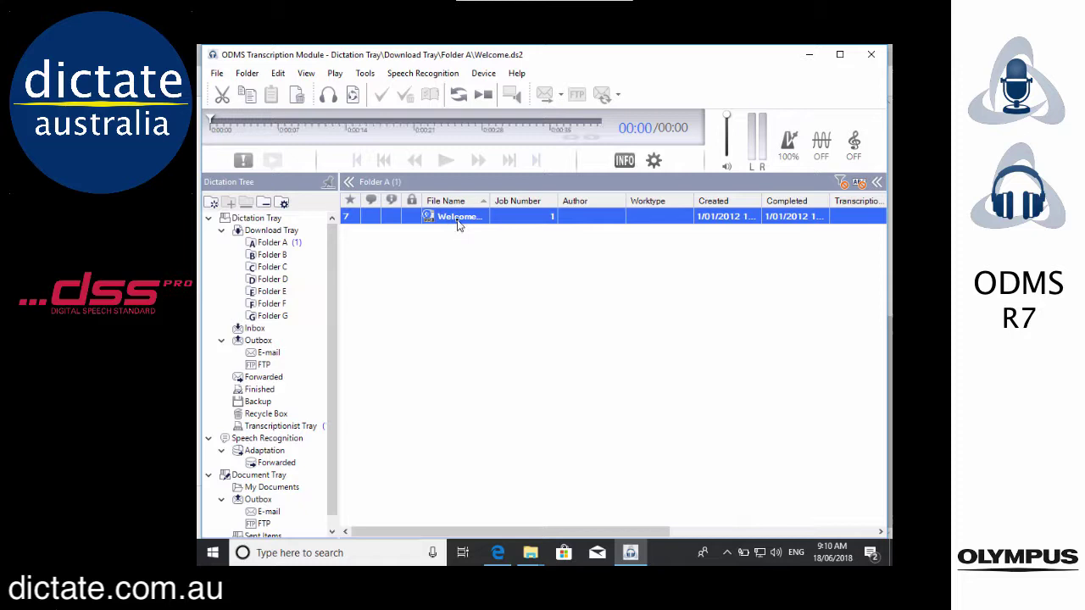
{"action": "left_click", "coordinate": [446, 162]}
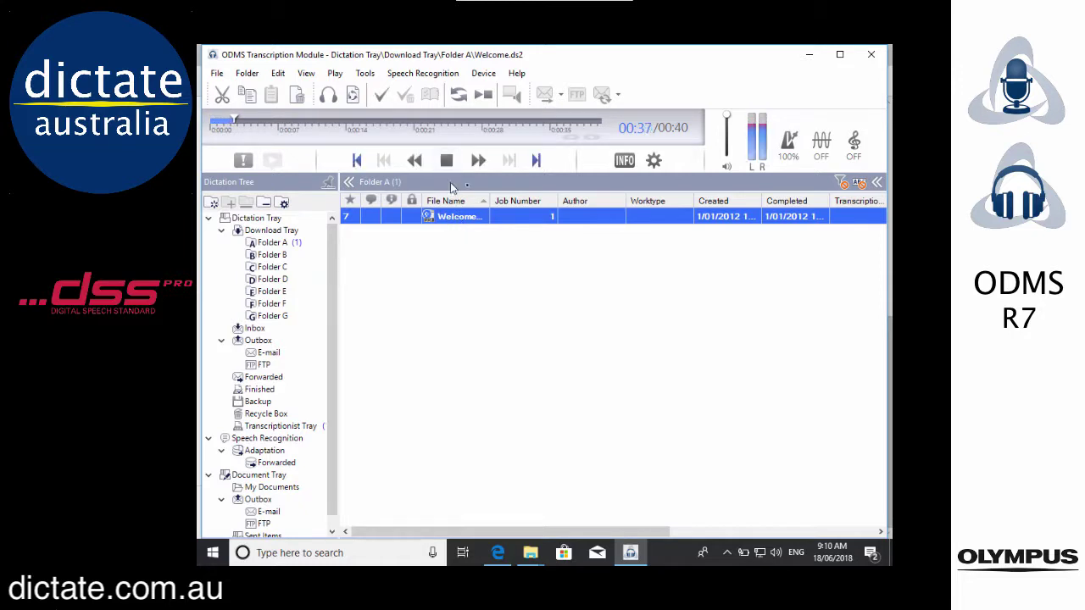
{"action": "left_click", "coordinate": [451, 165]}
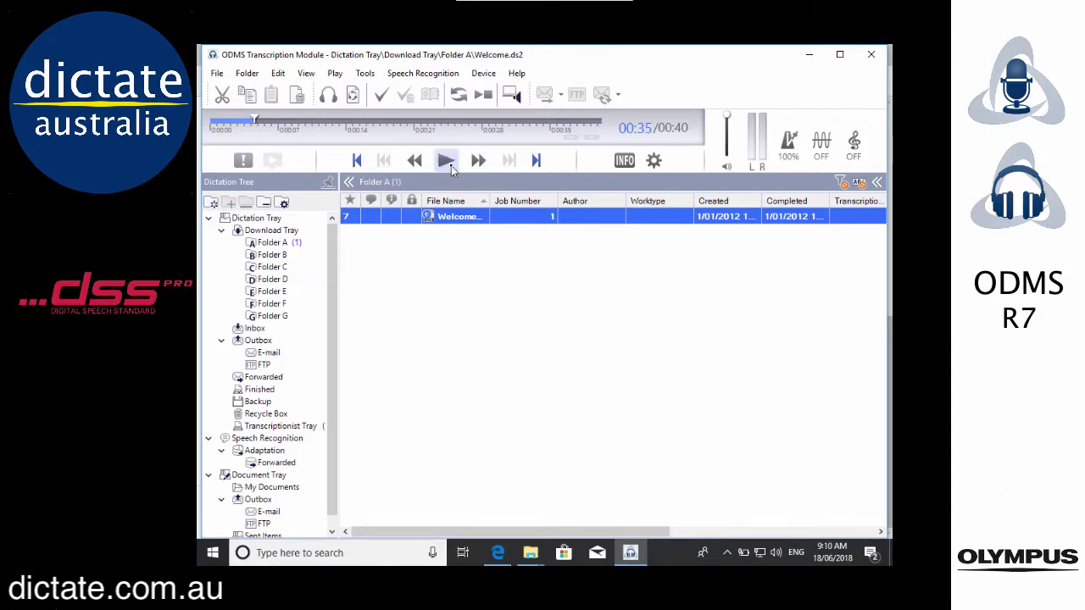
Step: Open the About Transcription Module information to view the version and license details
{"action": "left_click", "coordinate": [517, 73]}
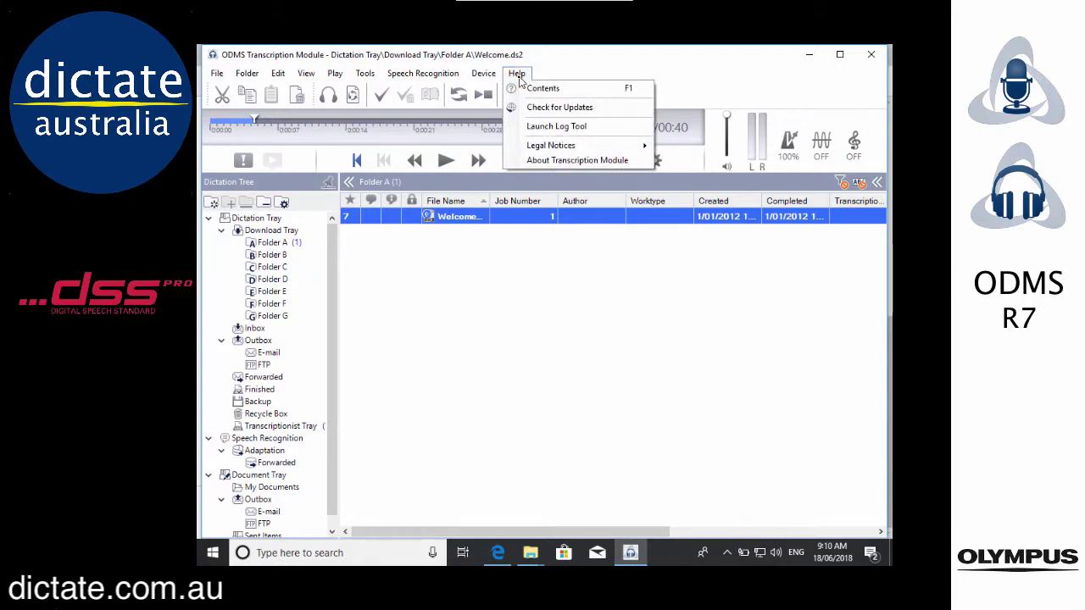
{"action": "left_click", "coordinate": [540, 161]}
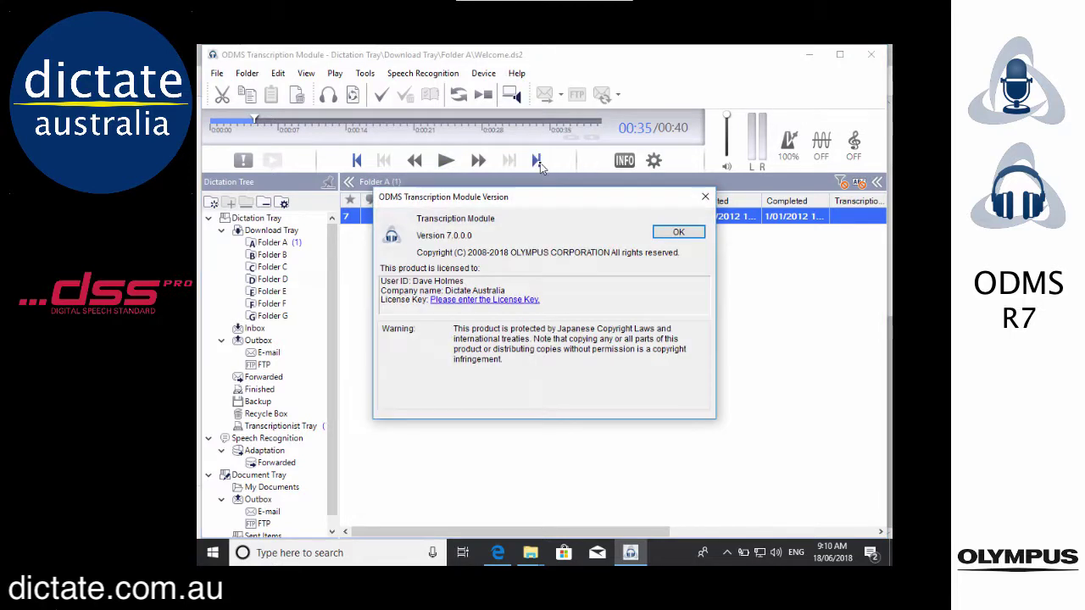